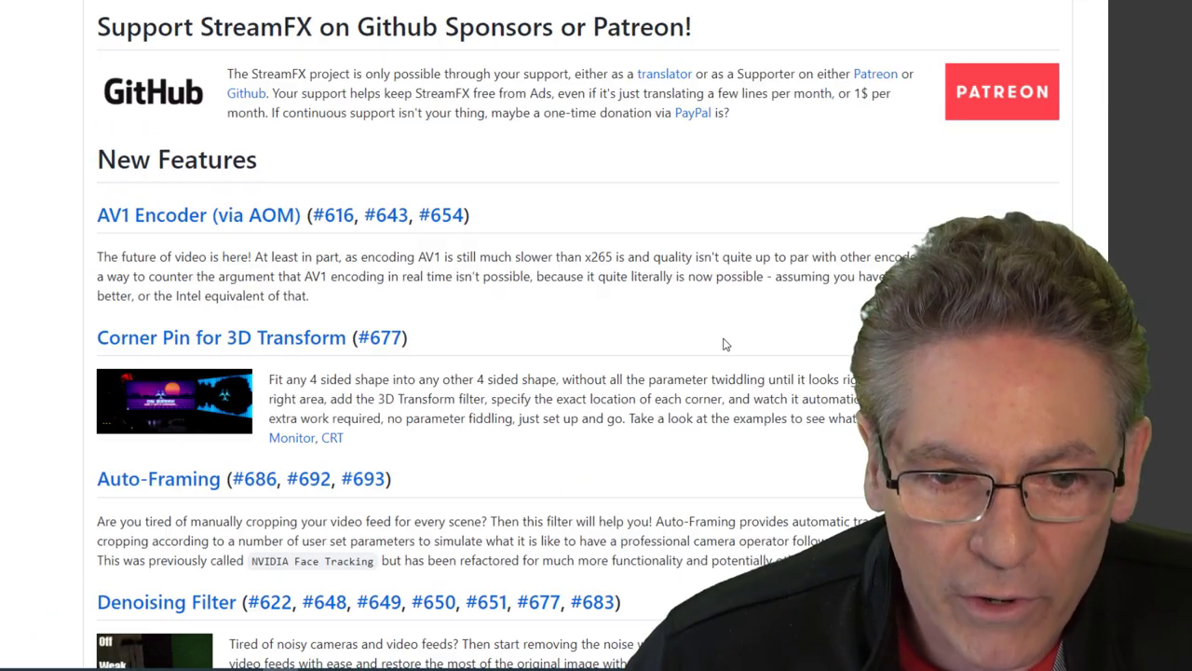
scroll(726, 347, down, 15)
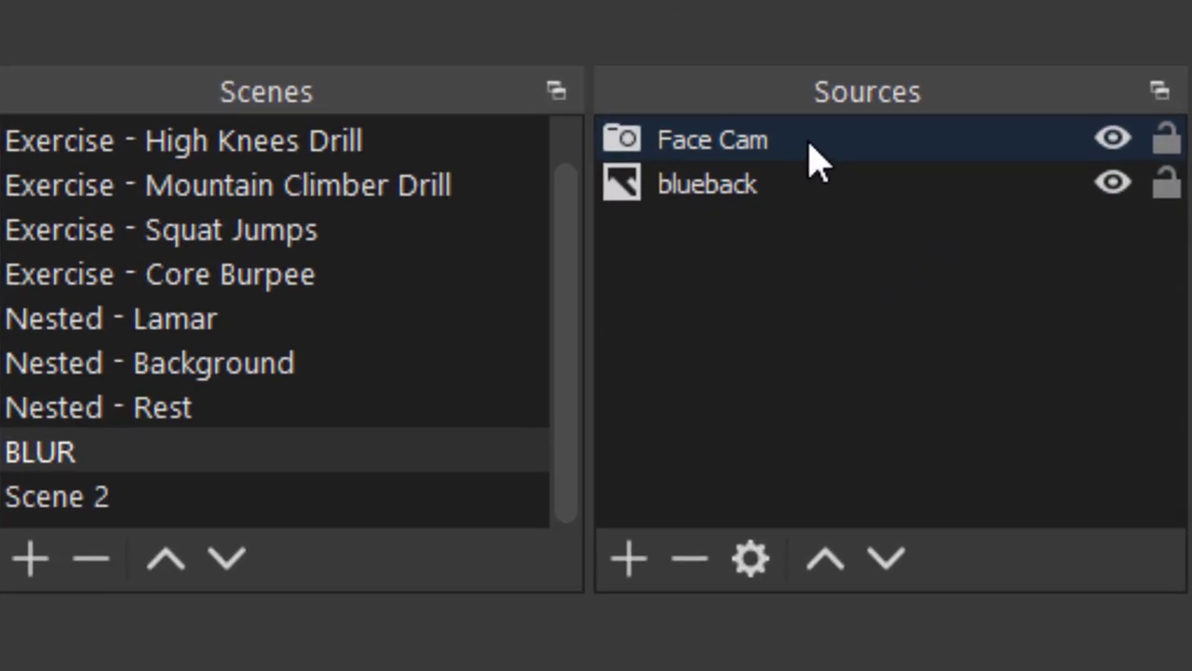
- Add a Blur effect filter to the Face Cam source, keeping the default name 'Blur'
right_click(809, 142)
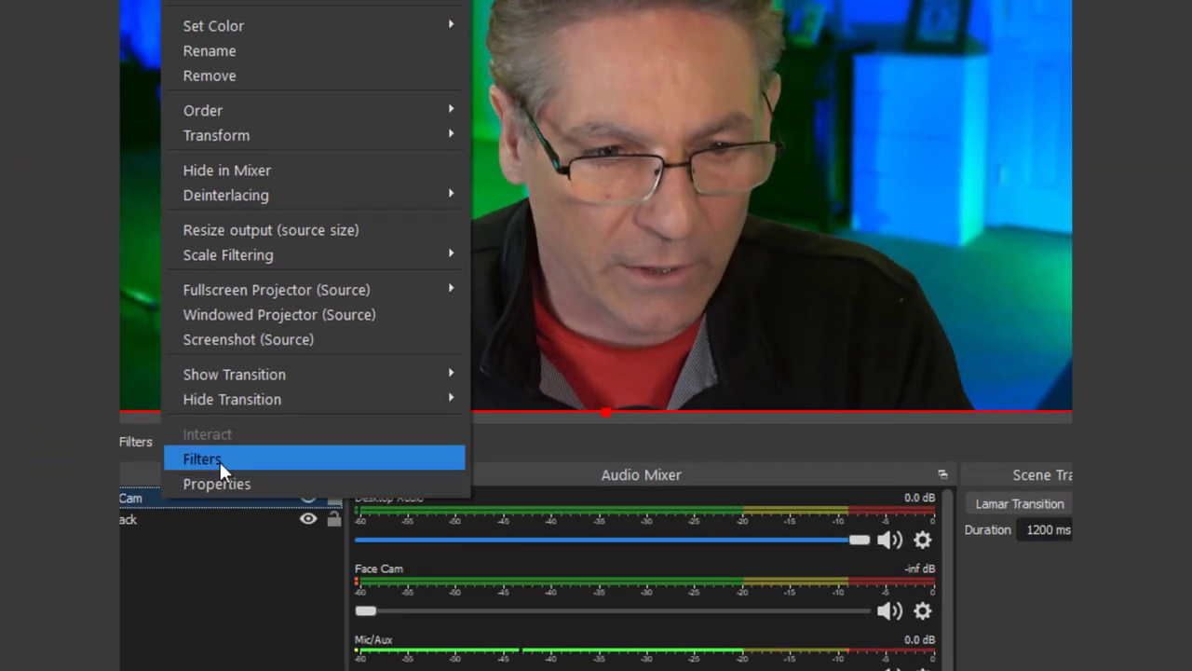
click(218, 459)
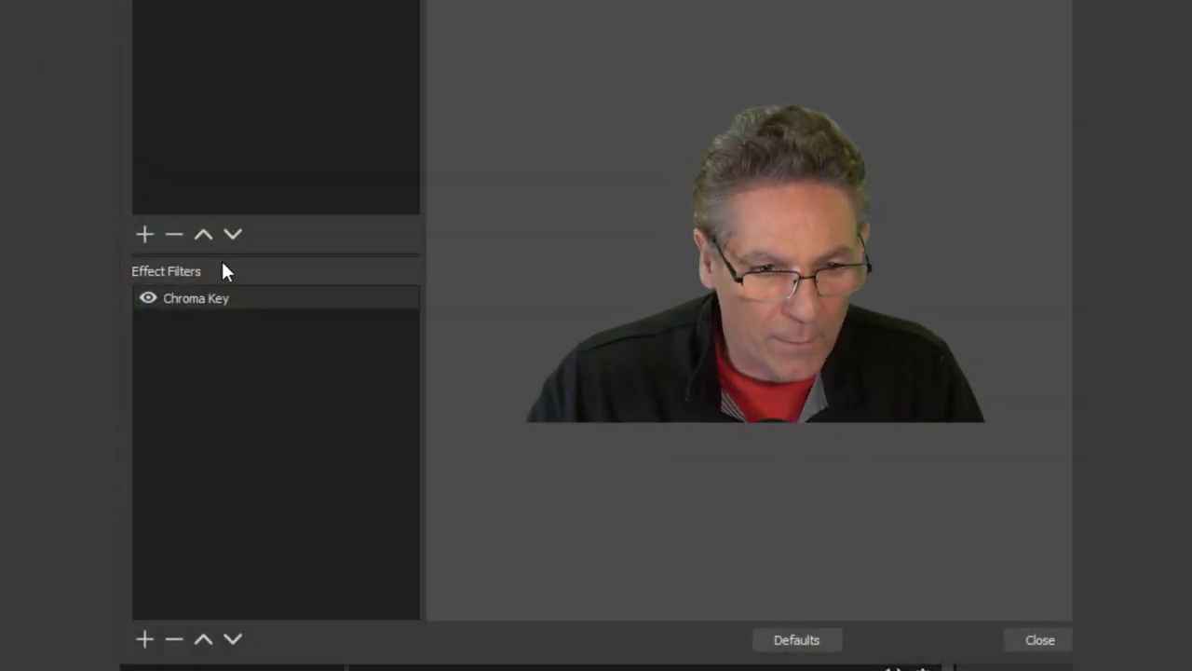
click(144, 640)
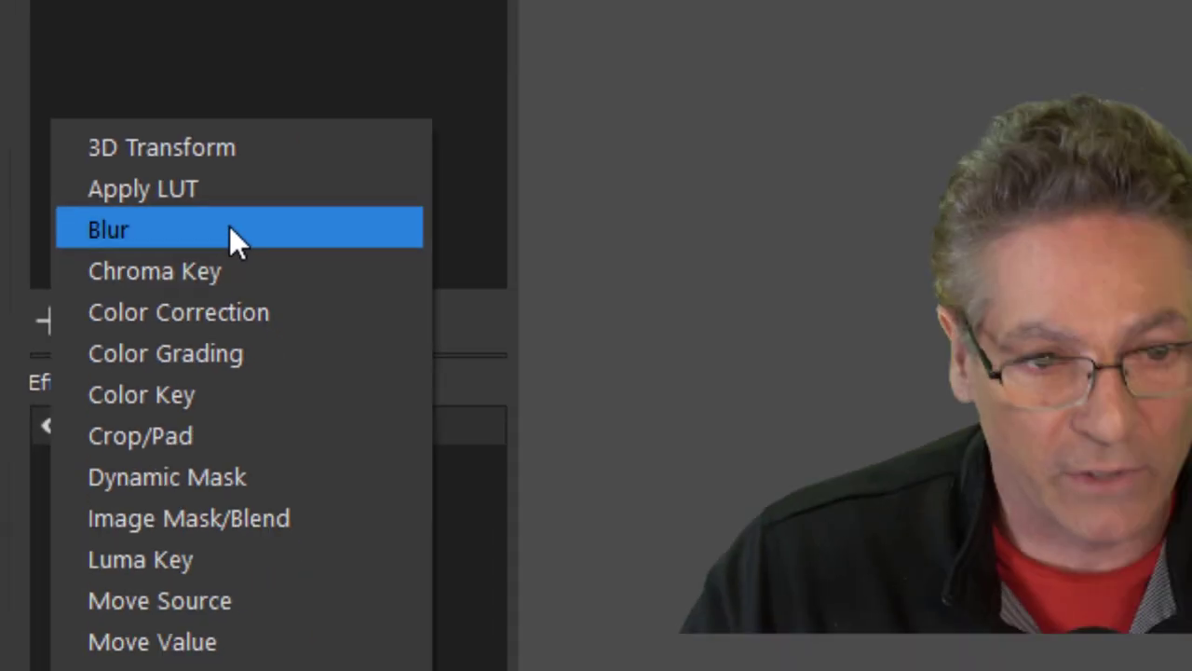
click(526, 244)
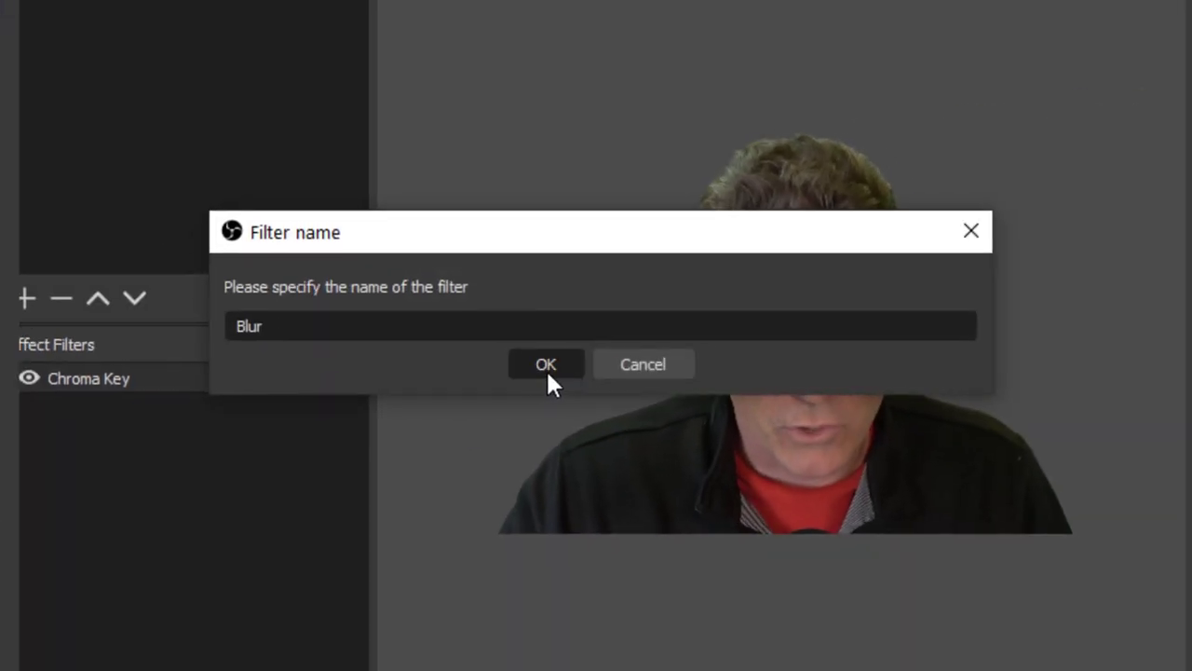
click(540, 366)
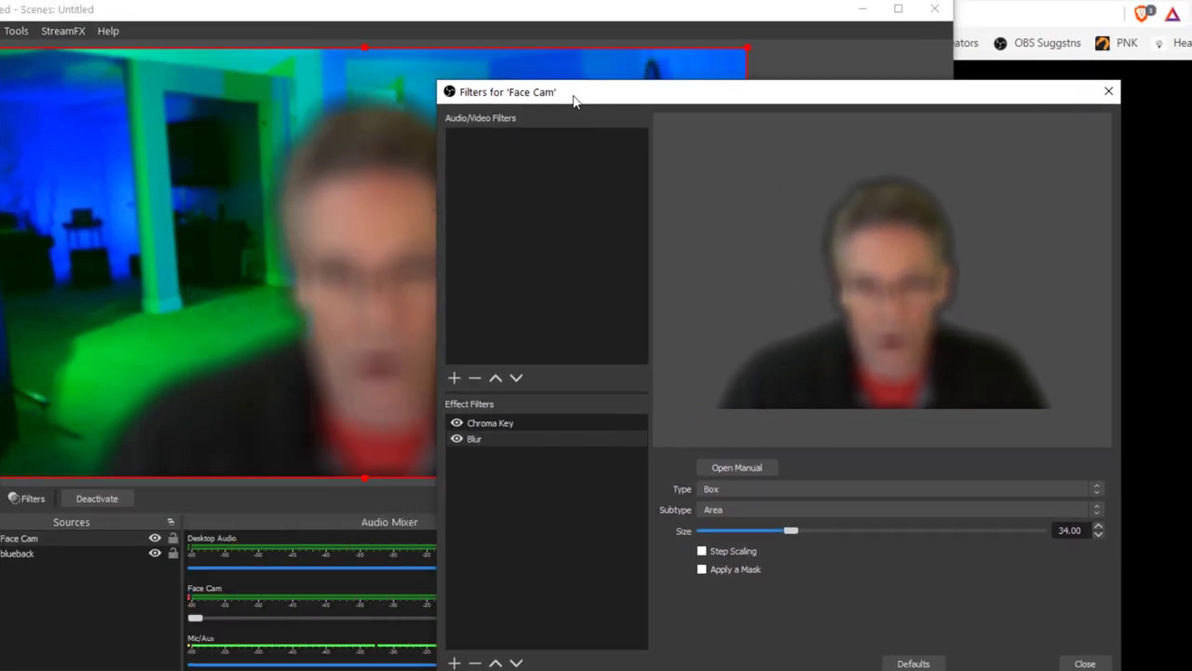
- Move the filters window aside, leave the blur Type on Box, and check the Subtype options
drag(573, 100, 165, 59)
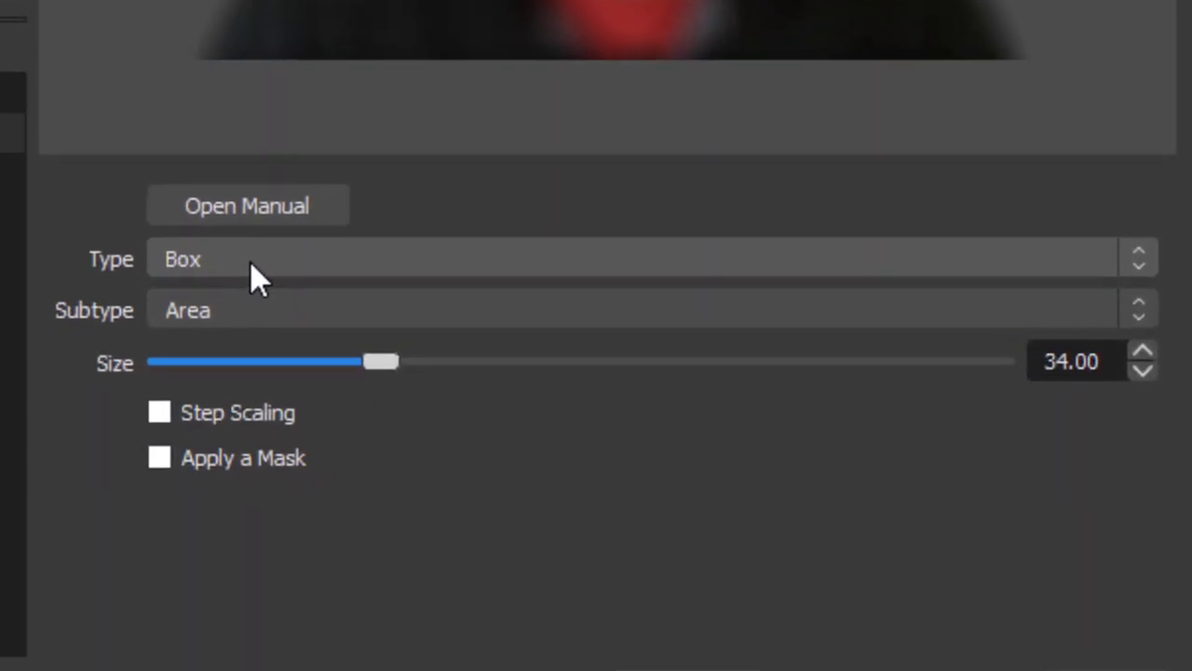
click(531, 389)
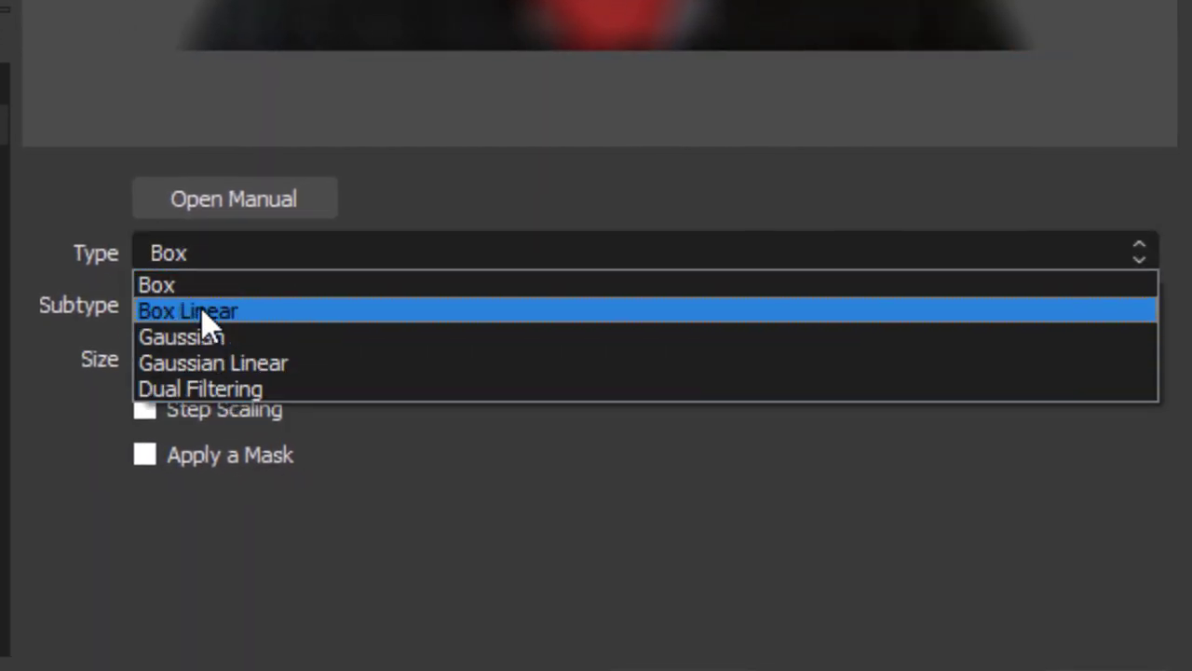
click(37, 427)
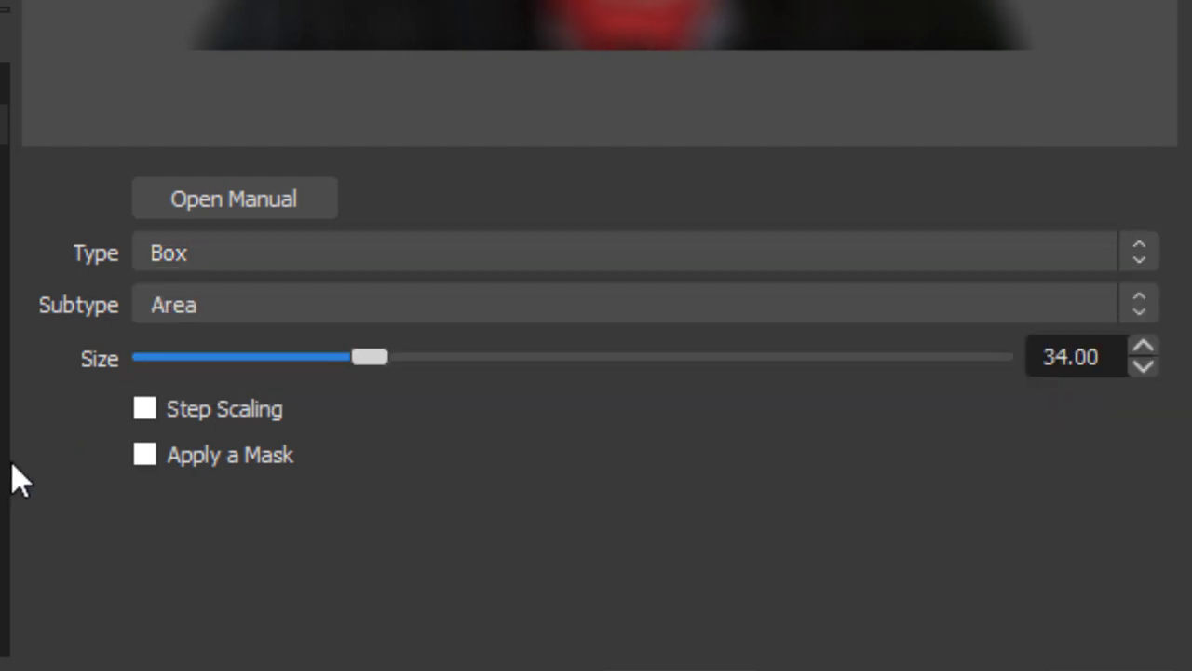
click(186, 310)
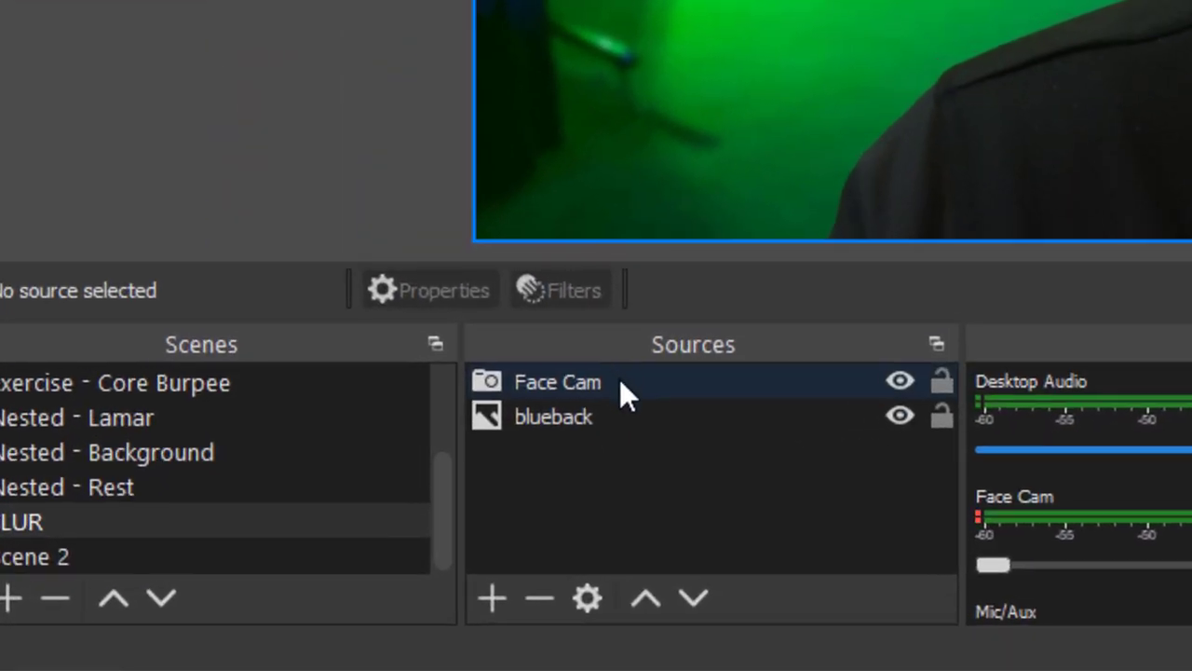
- Add a new Blur filter to Face Cam with the default name
right_click(564, 405)
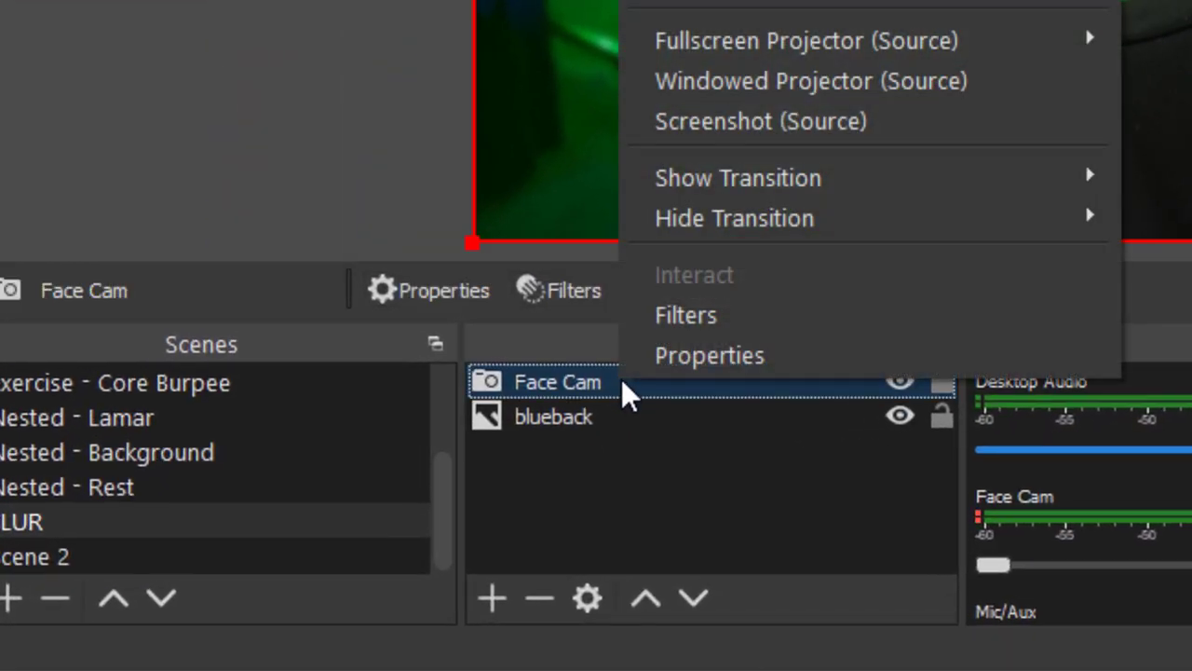
click(680, 316)
click(213, 630)
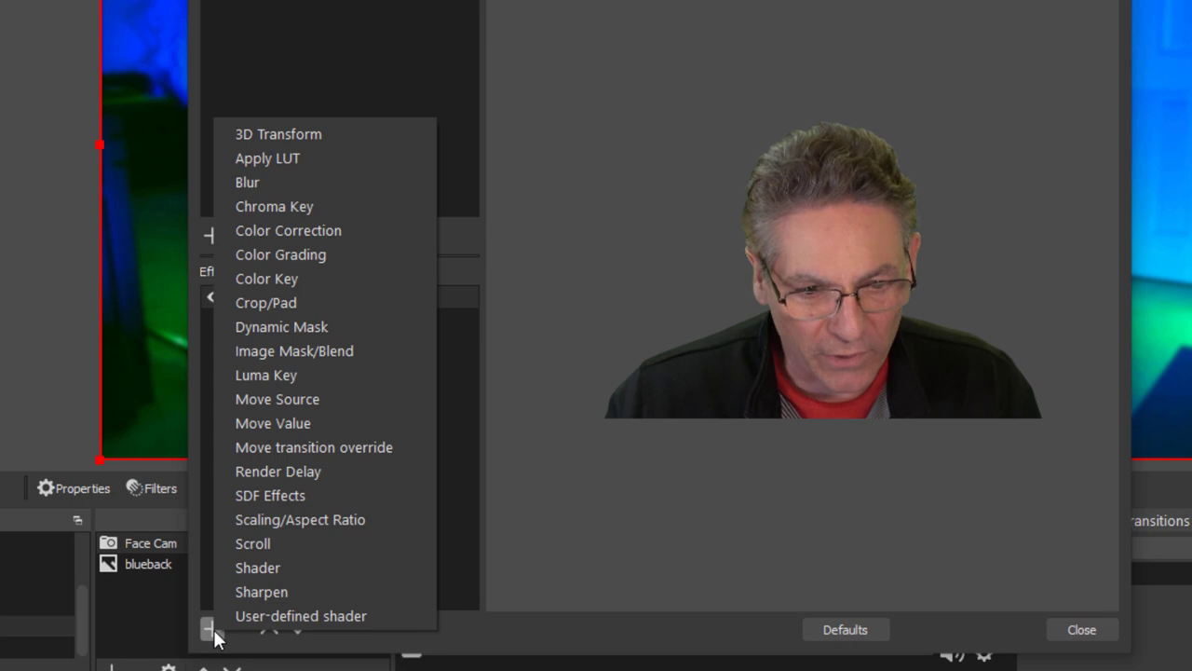
click(314, 186)
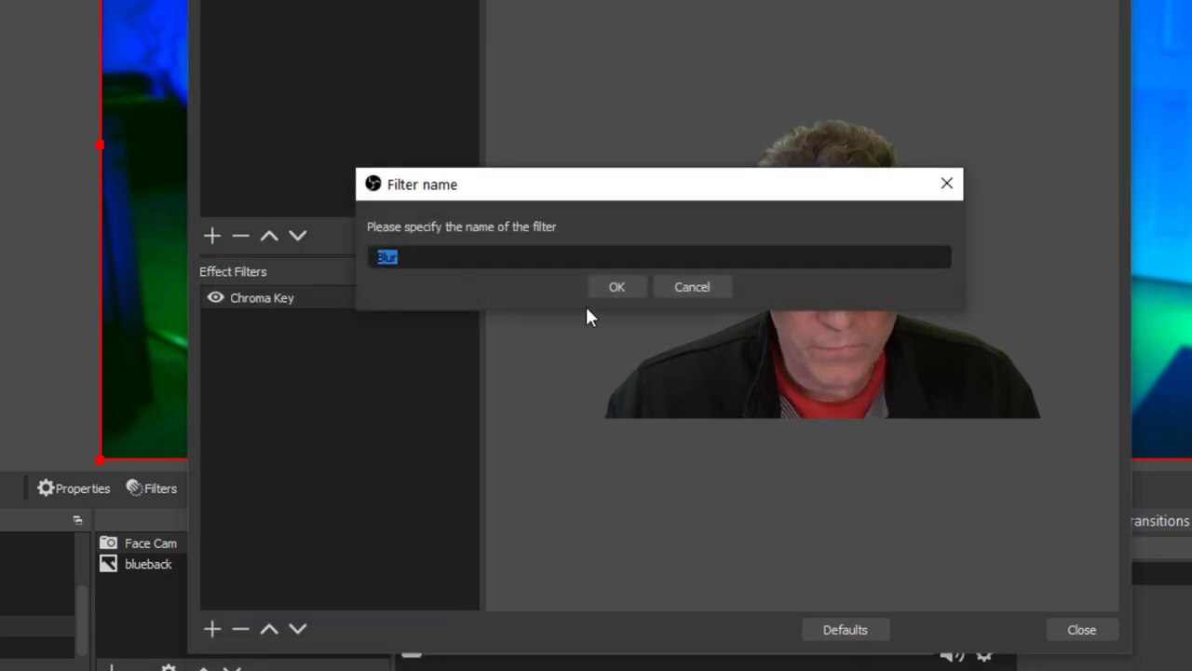
key(Return)
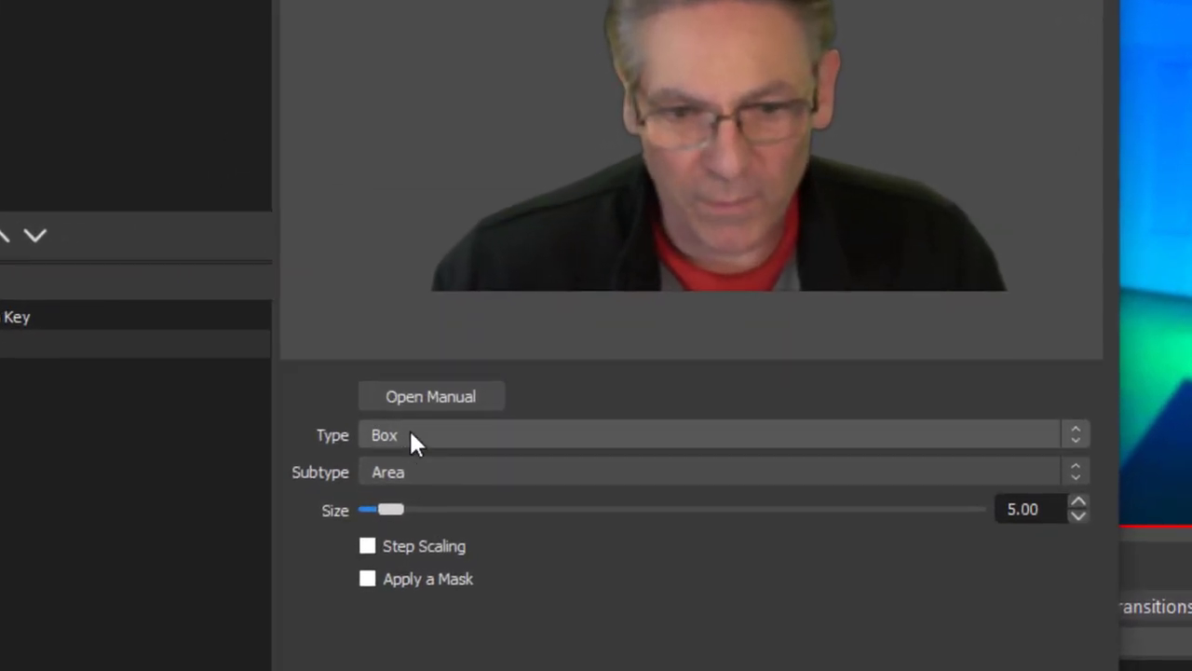
- Set the blur Type to Dual Filtering and keep Subtype on Area
click(436, 439)
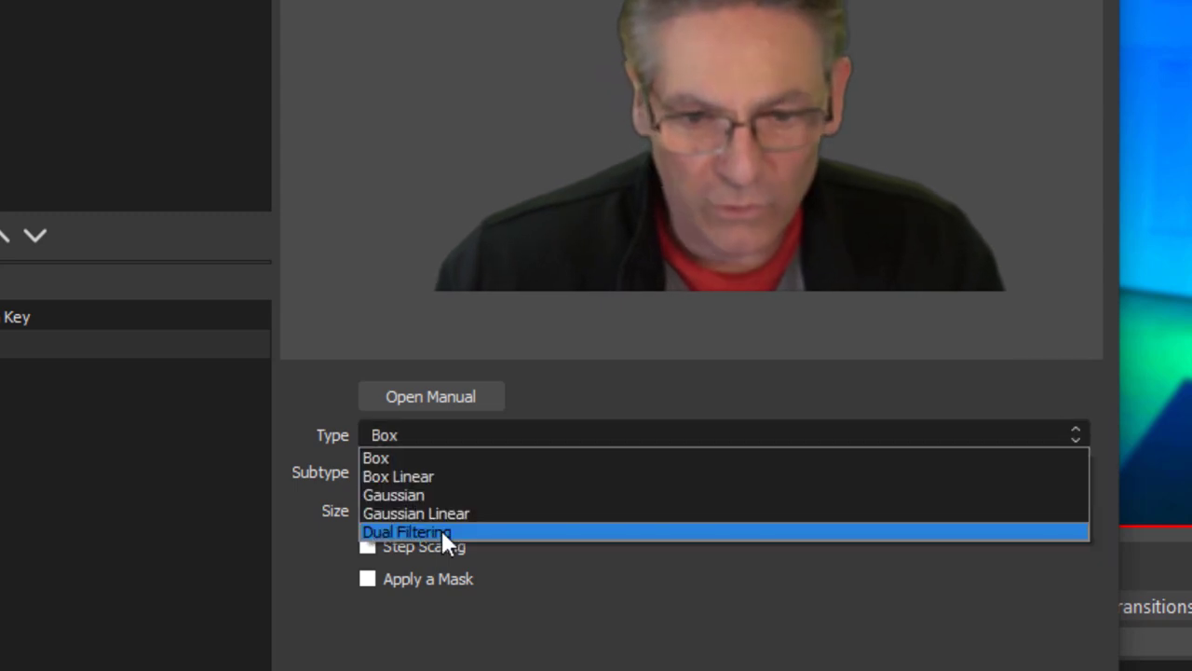
click(442, 533)
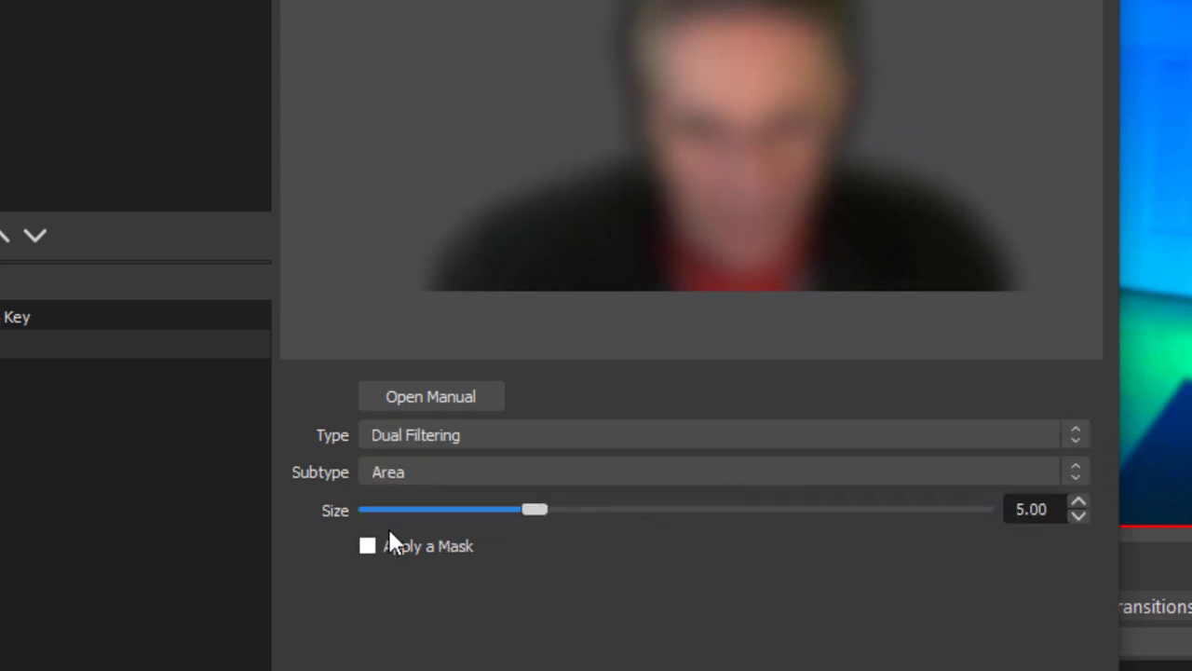
click(427, 474)
click(419, 490)
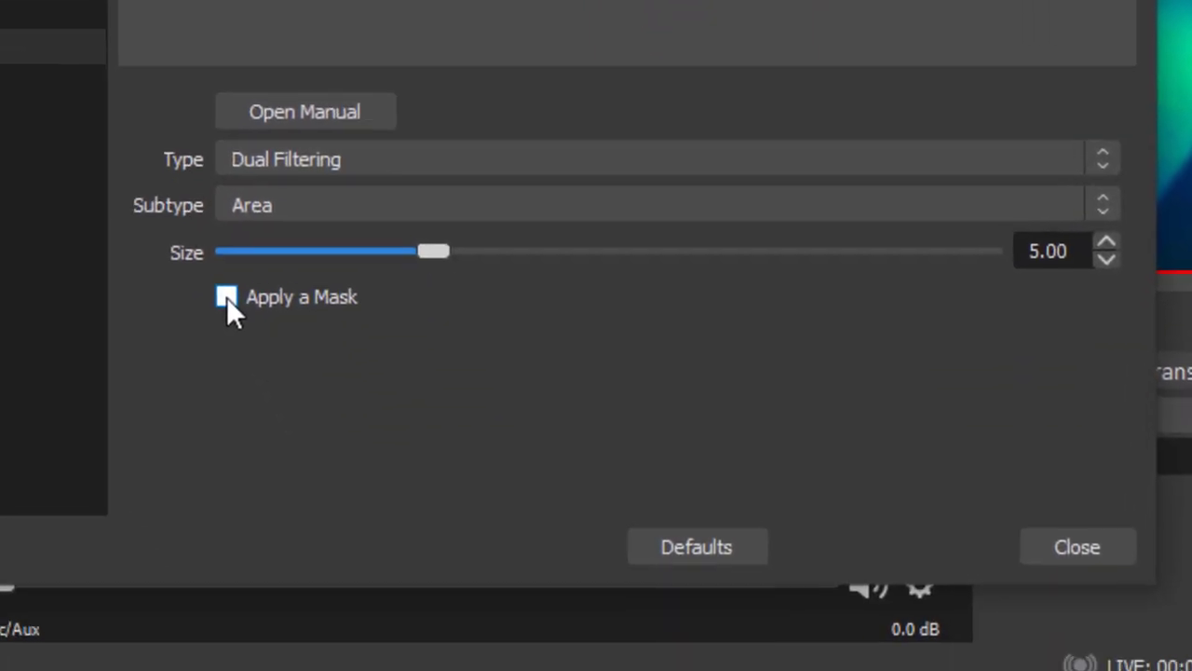
- Enable Region masking with left edge about 33, top edge about 70, and a higher feather
click(368, 549)
scroll(311, 383, down, 2)
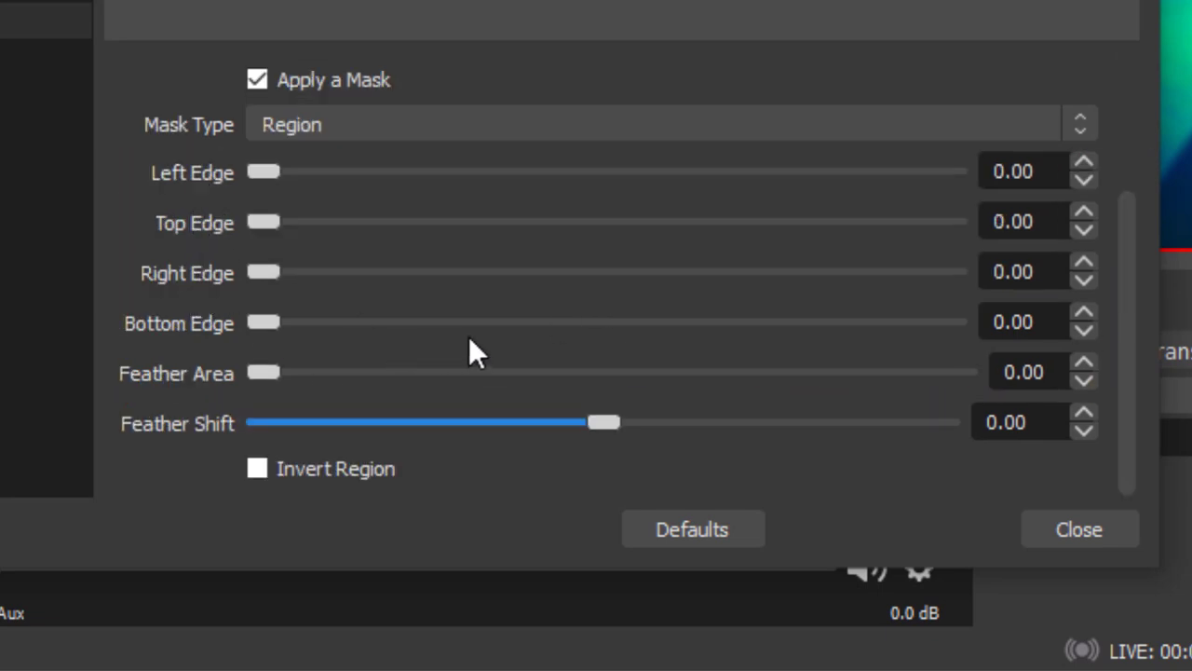
scroll(466, 322, up, 2)
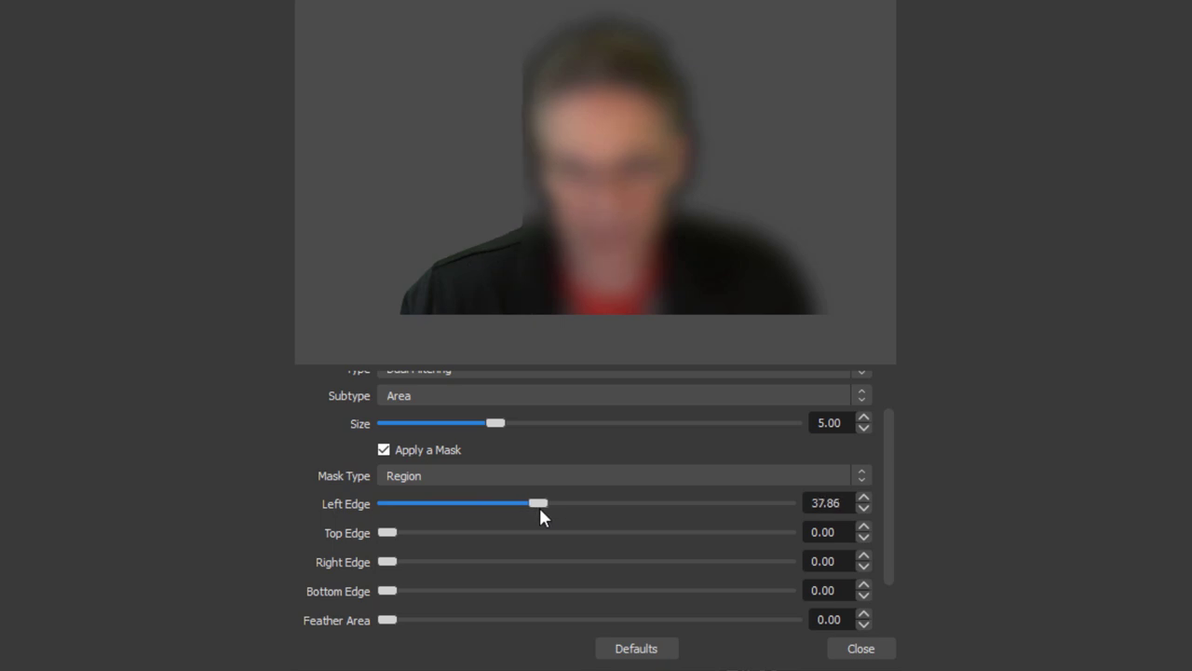
mouse_move(527, 506)
mouse_down()
mouse_move(490, 510)
mouse_move(559, 505)
mouse_move(531, 500)
mouse_up()
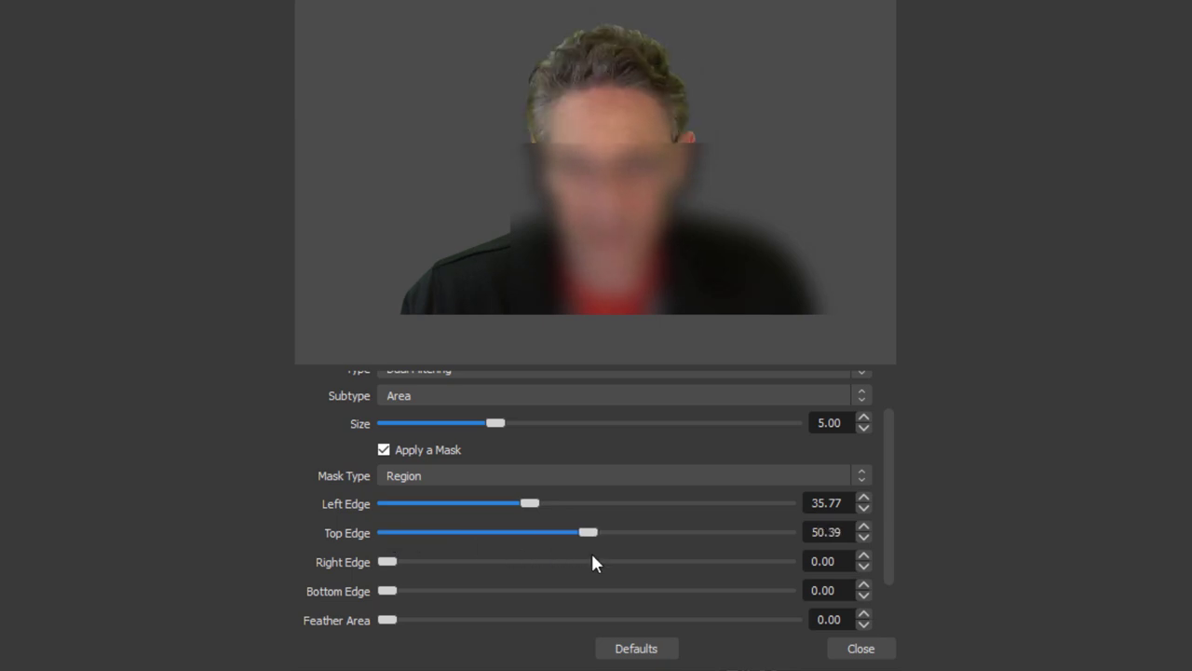
drag(658, 562, 664, 560)
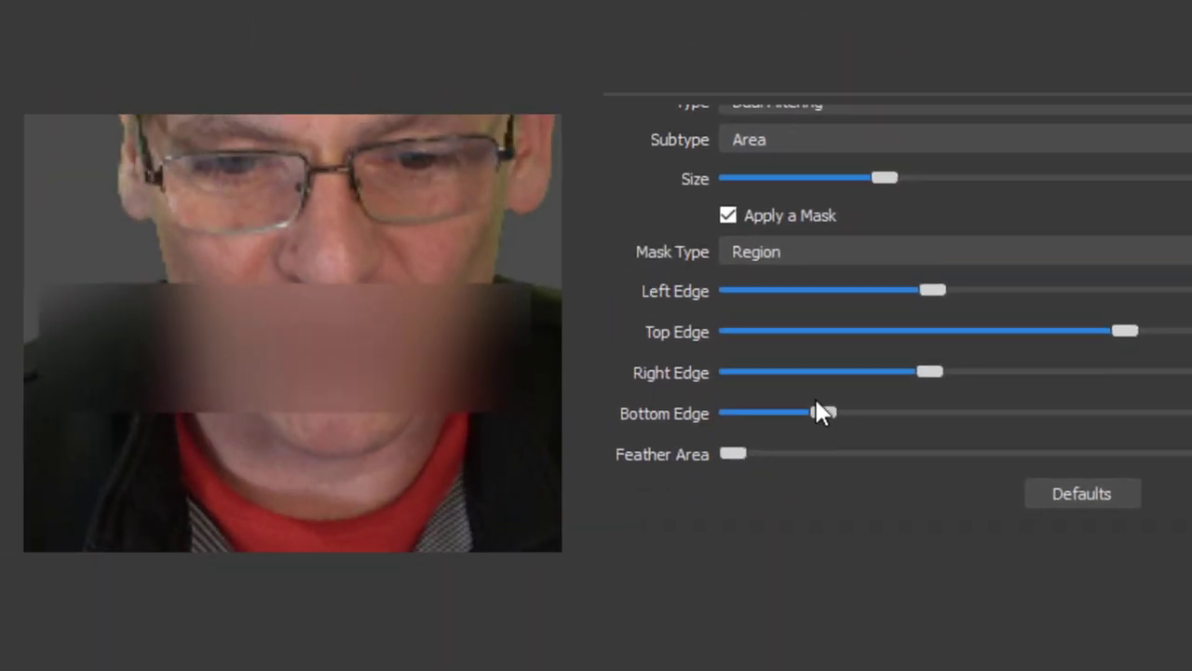
scroll(814, 413, down, 2)
drag(739, 367, 761, 369)
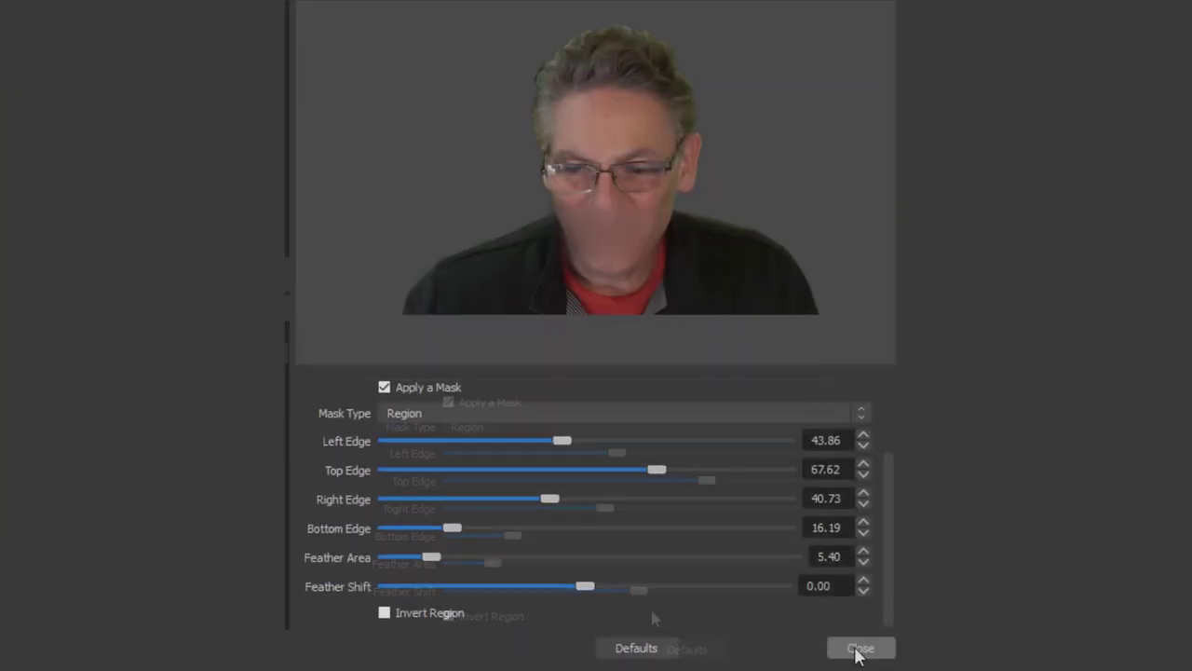
click(857, 646)
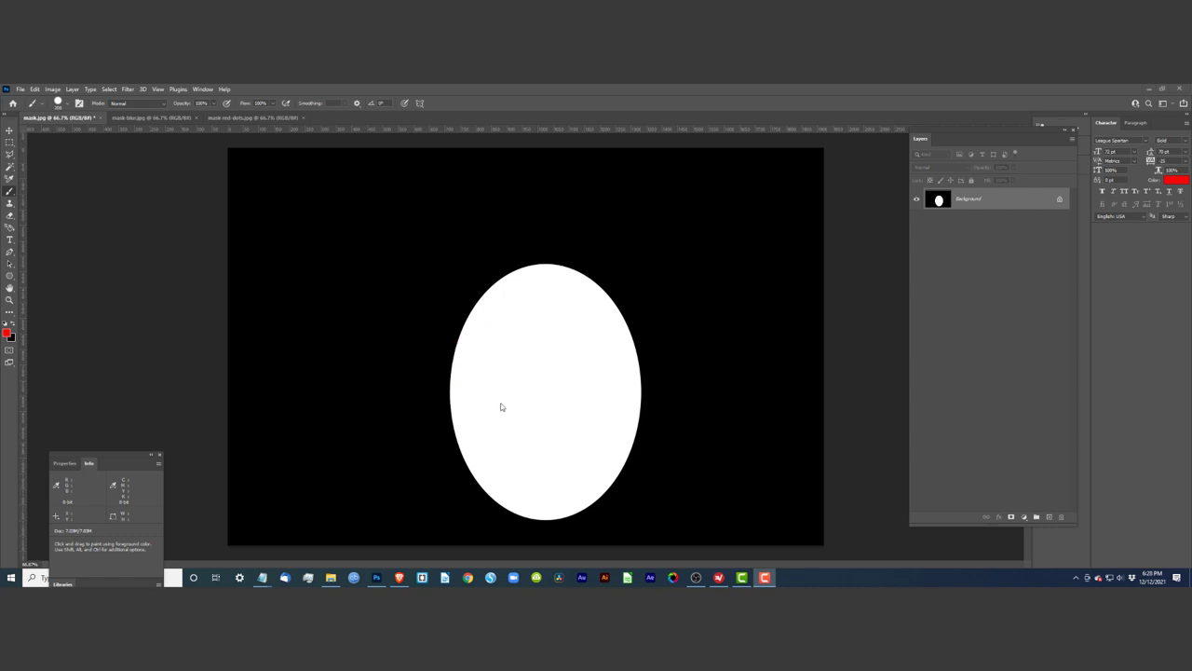
- View mask-blur.jpg, then mask-red-dots.jpg in Photoshop
click(151, 118)
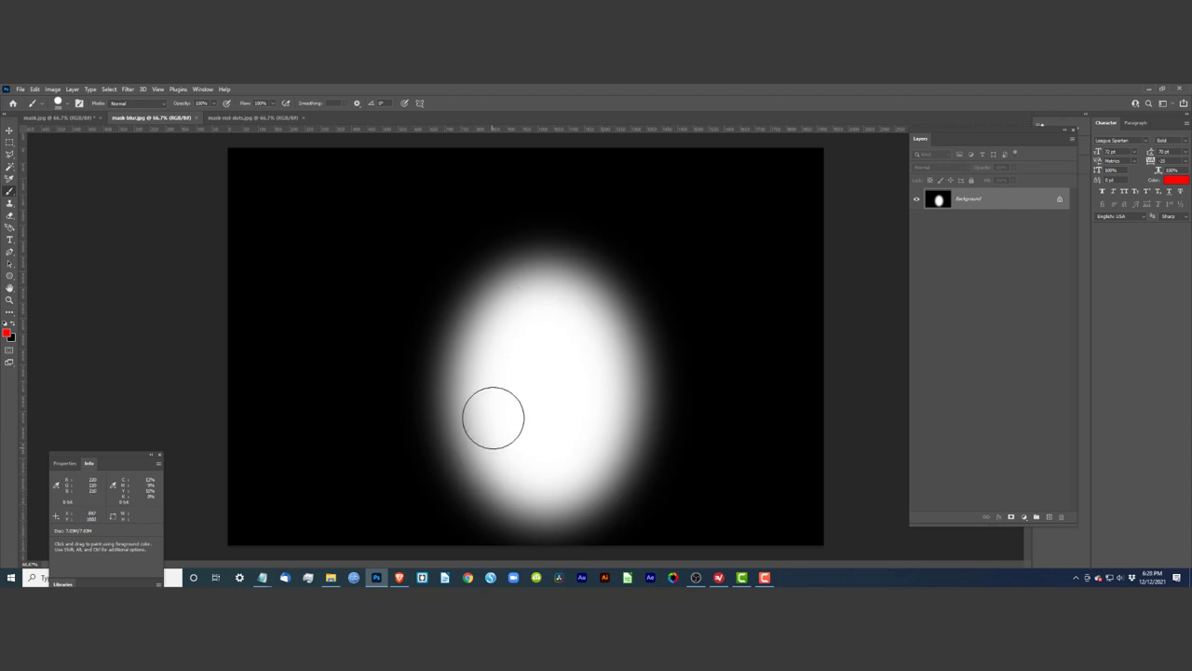
click(253, 118)
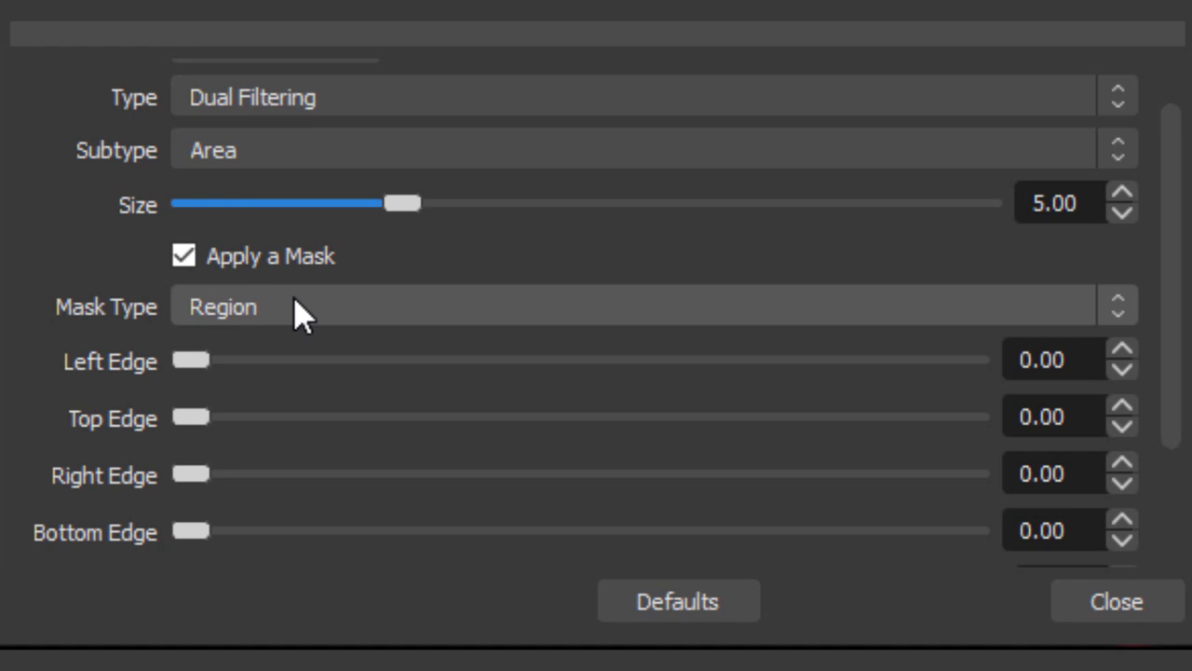
- Change the Blur filter's Mask Type to Image
click(299, 308)
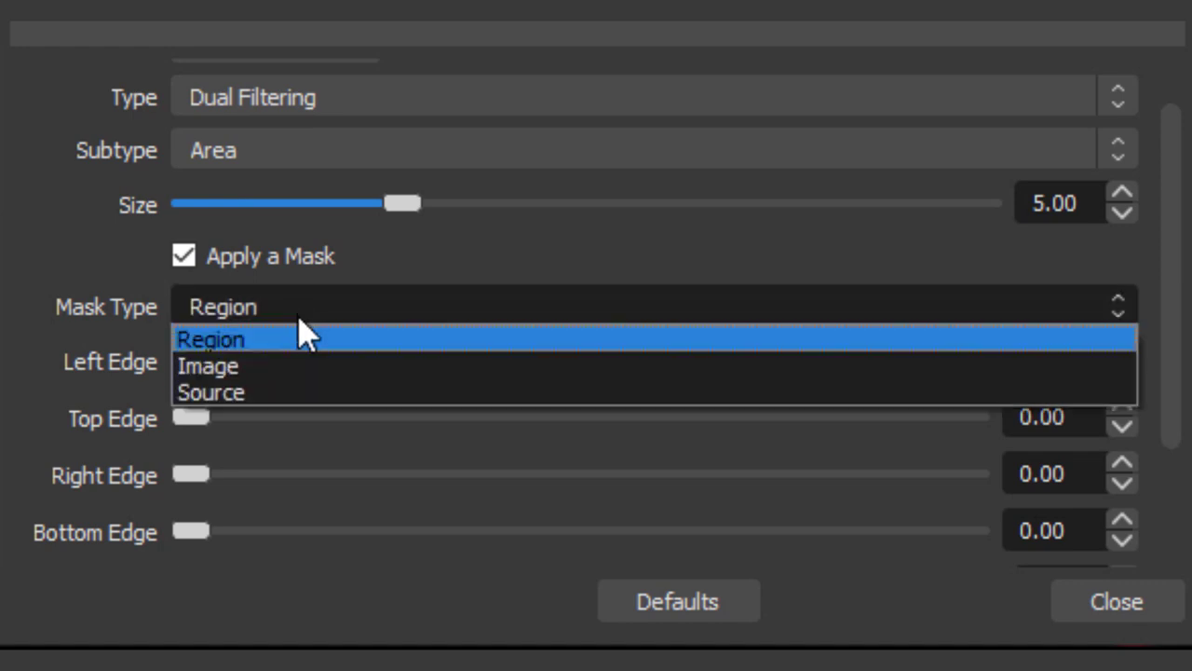
click(291, 373)
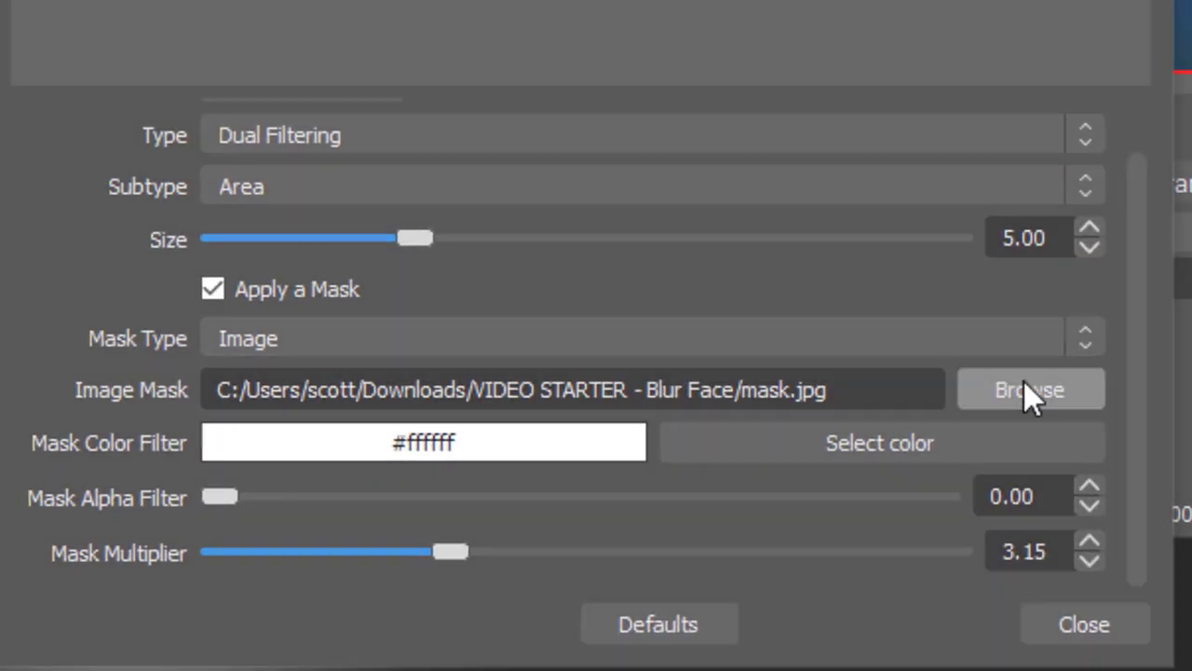
- Browse for mask-blur.jpg as the new image mask file
click(1025, 381)
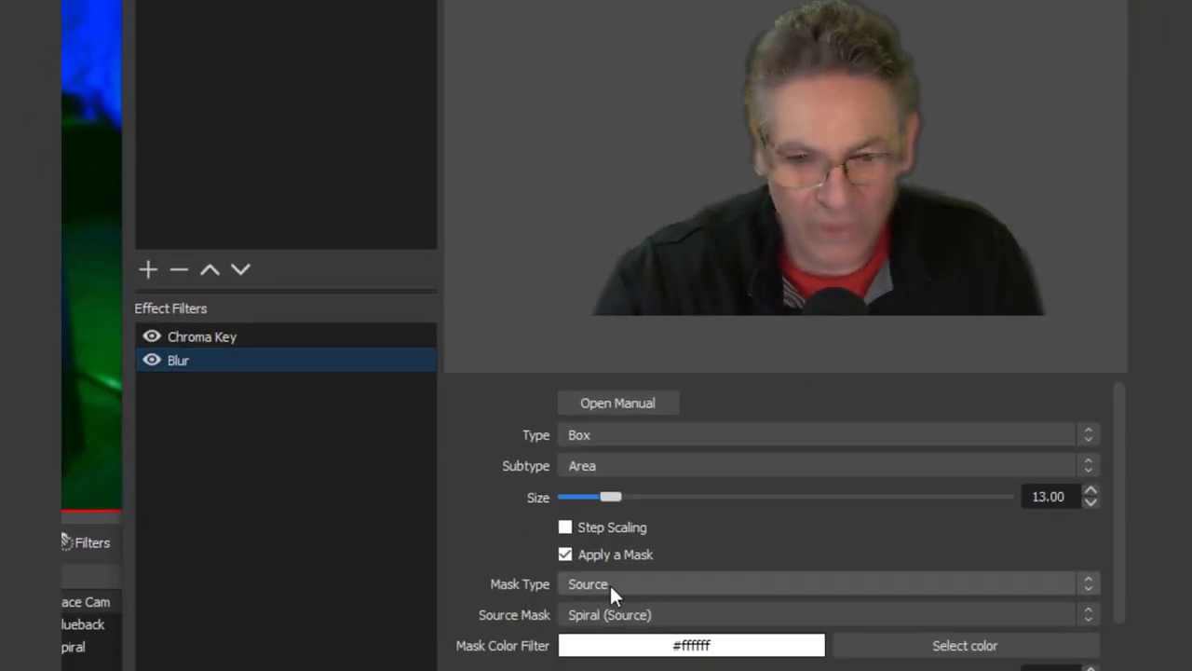
click(620, 585)
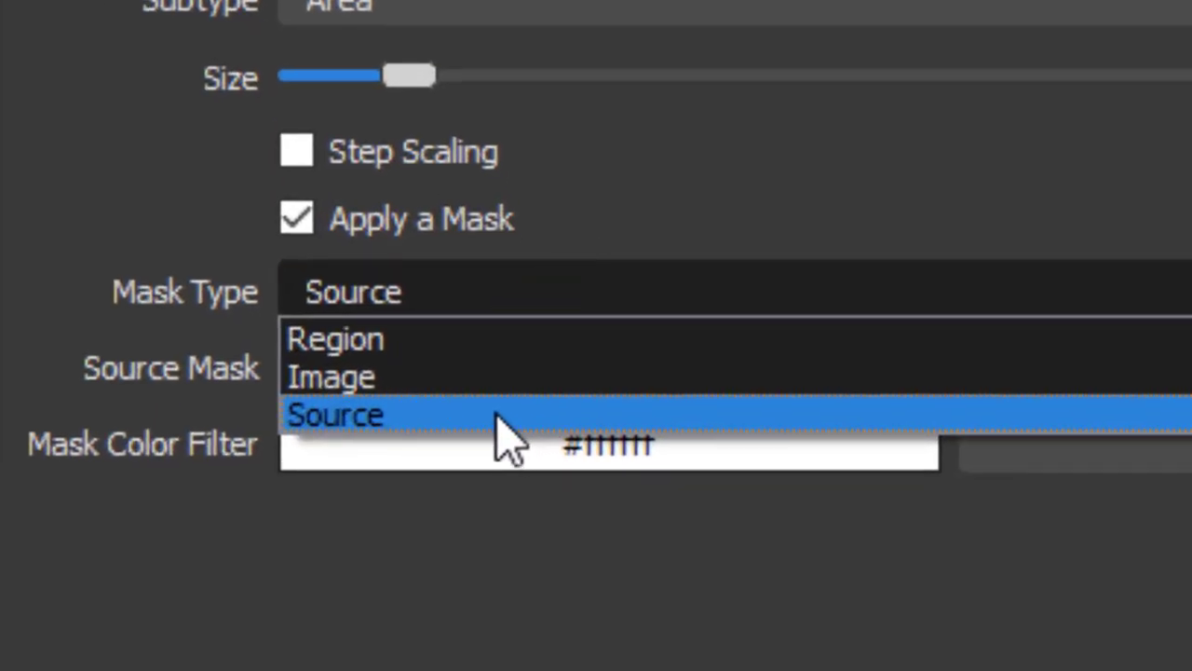
click(496, 416)
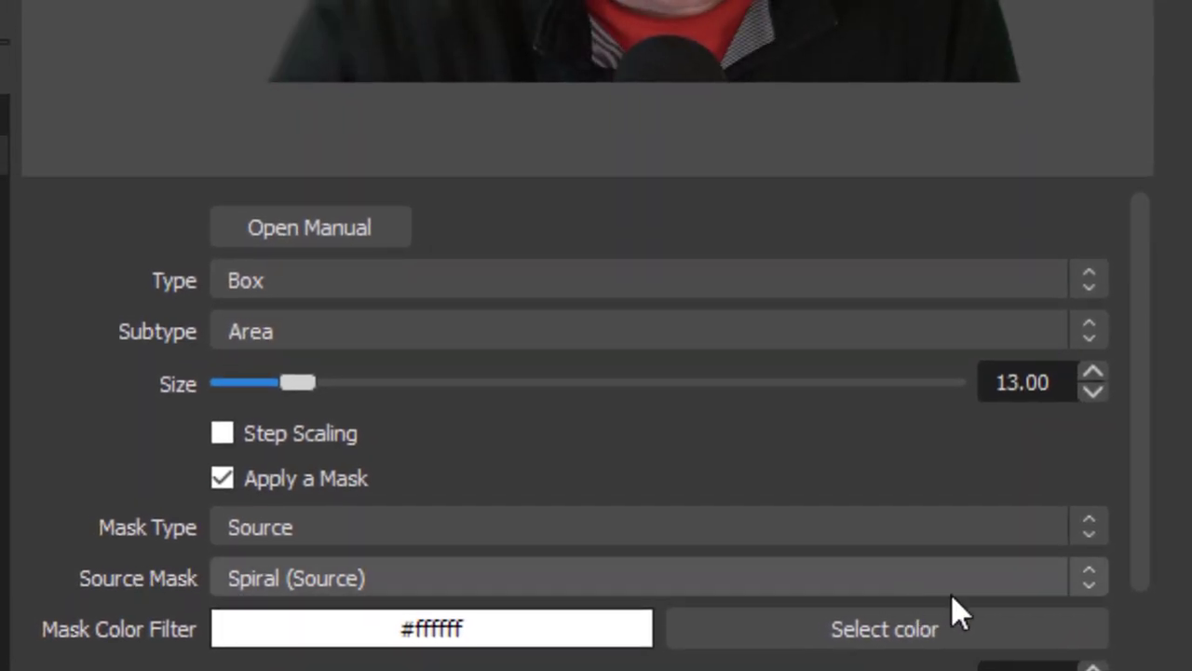
click(979, 575)
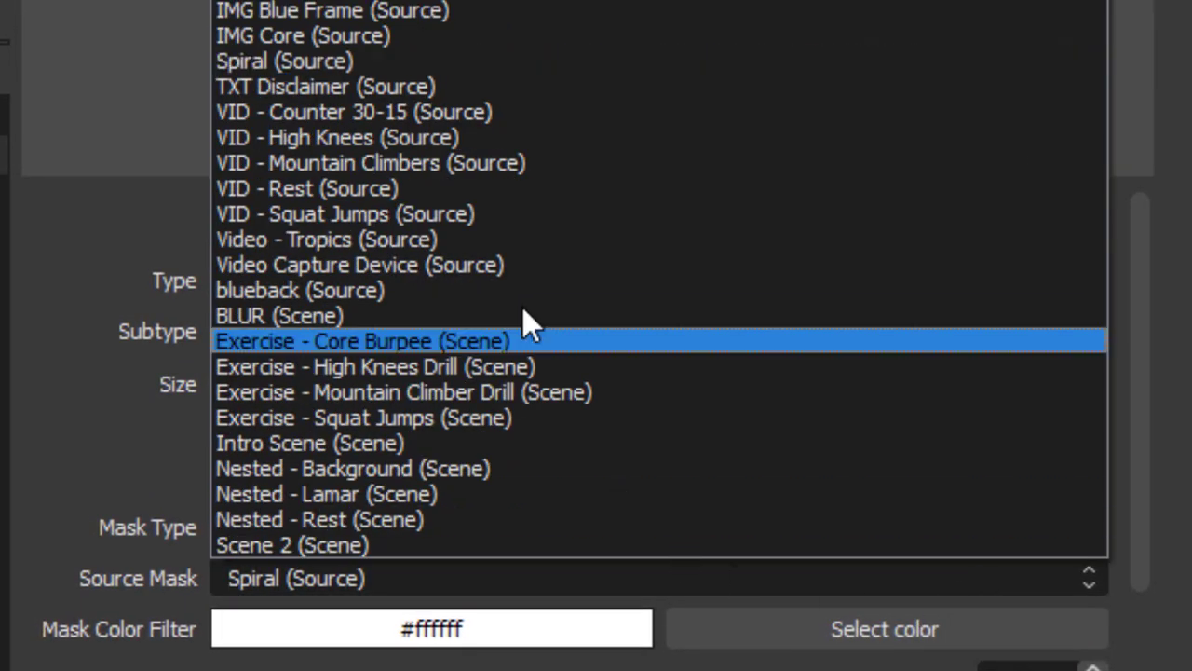
click(365, 58)
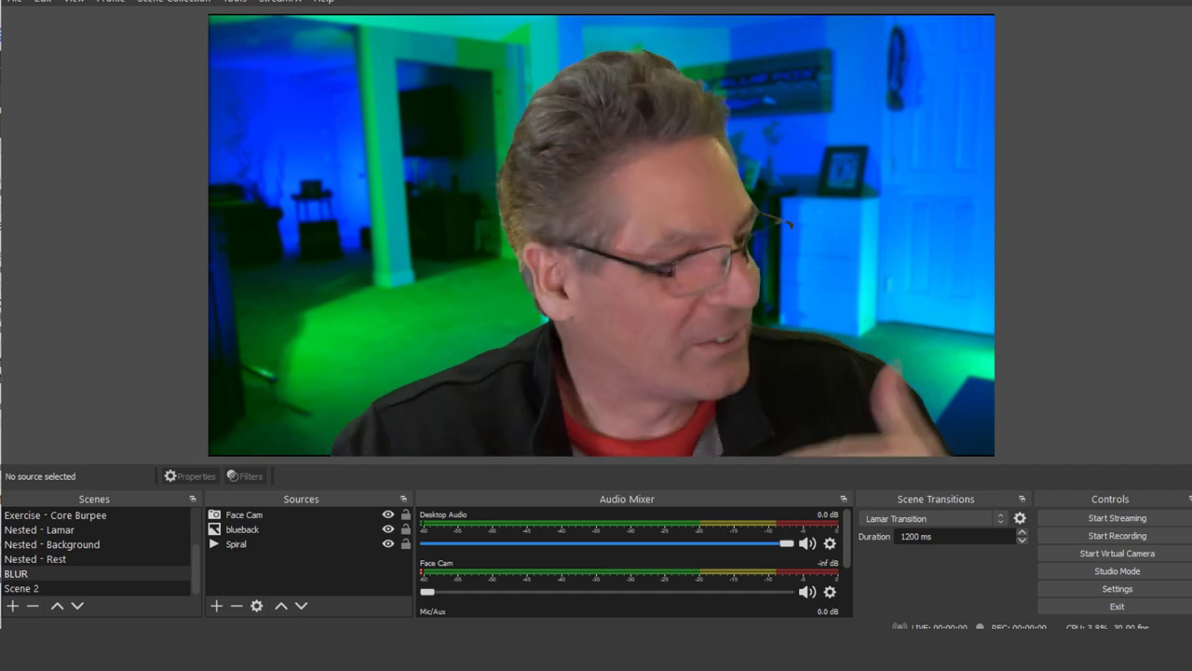
- Open Face Cam's Blur filter settings and keep the blur Type on Box
click(245, 516)
right_click(269, 513)
click(308, 498)
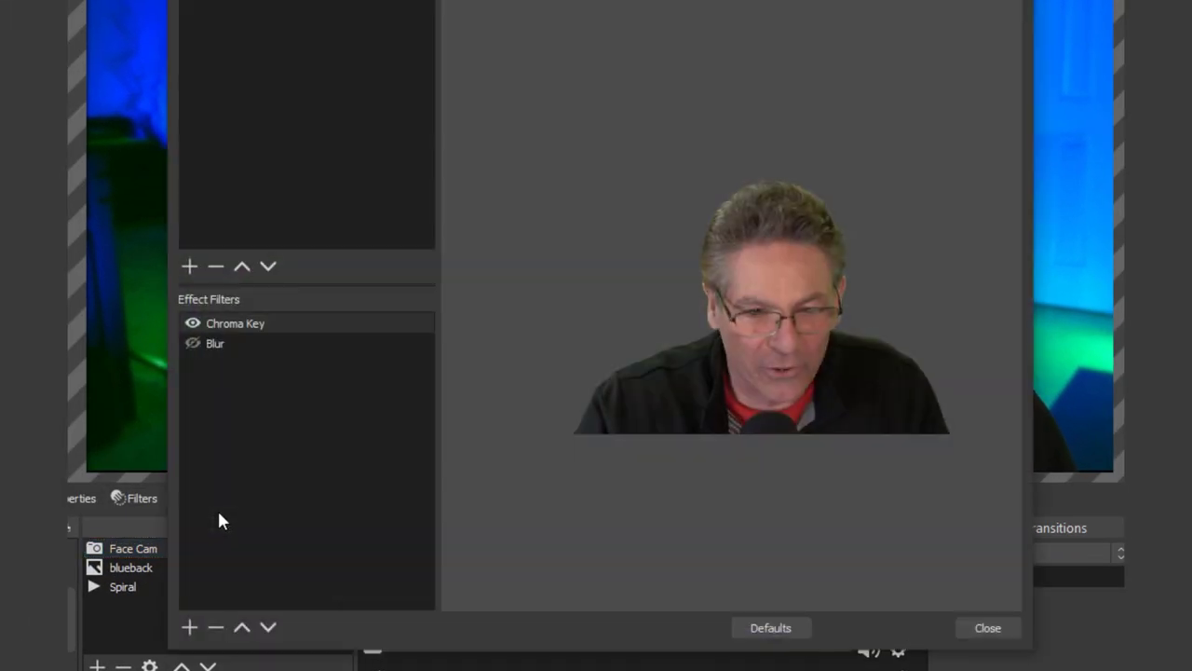
click(242, 344)
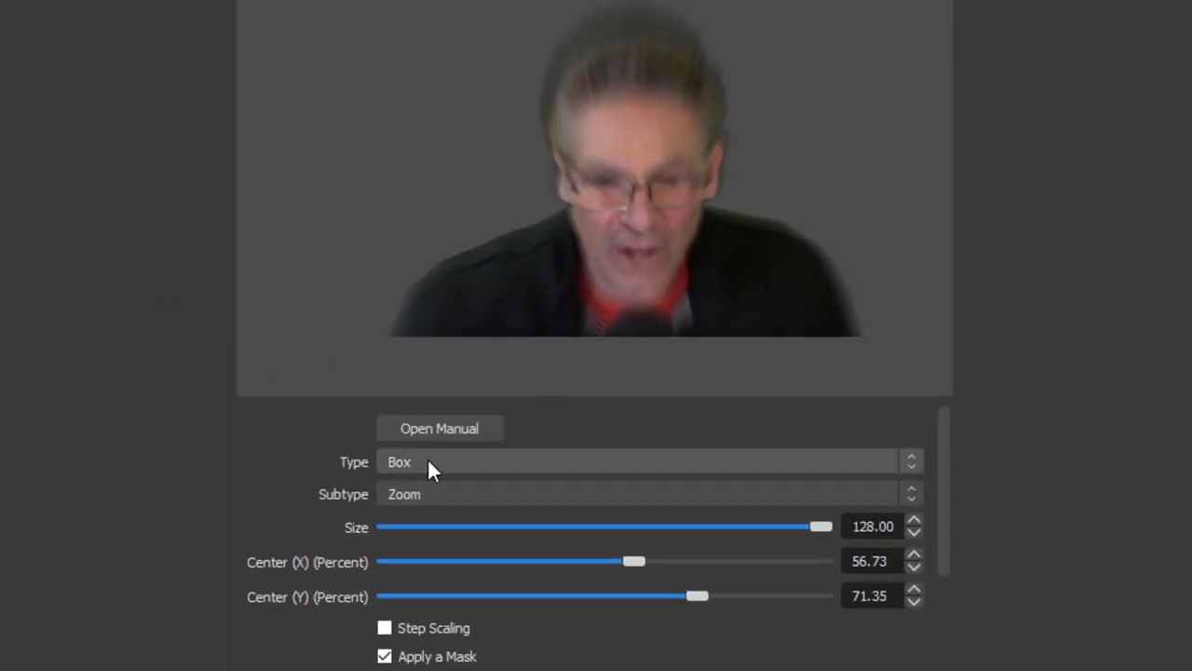
click(429, 461)
click(428, 475)
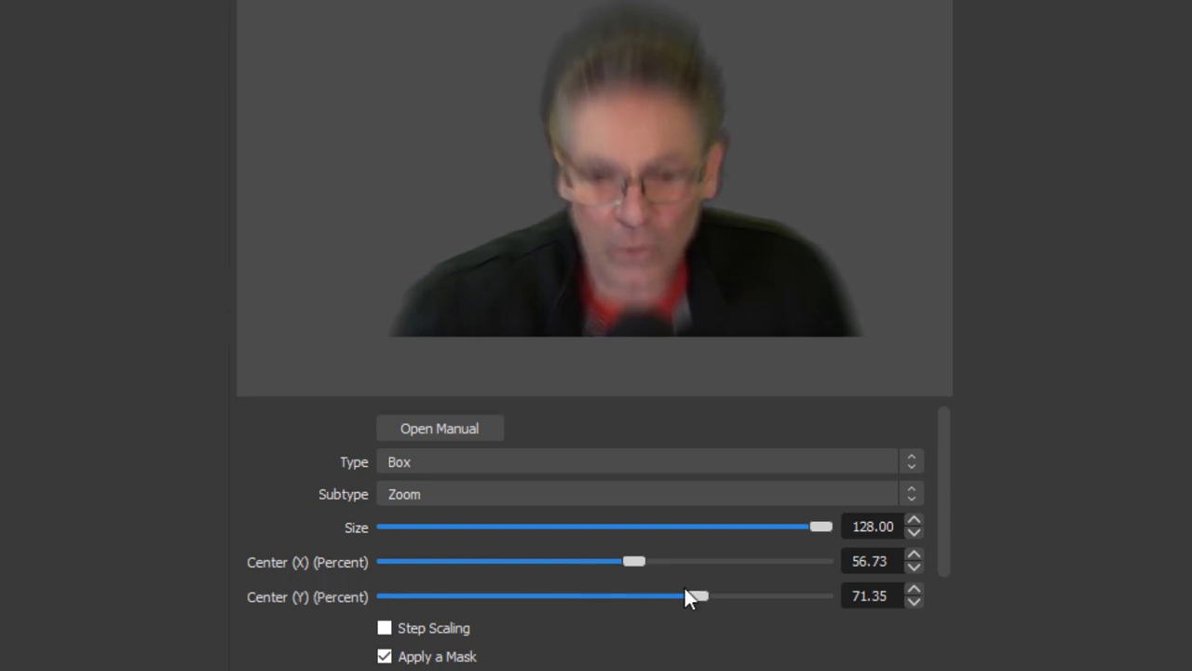
- Set the zoom blur centre to Y 52.72 and X 55.87
drag(630, 603, 672, 587)
drag(487, 562, 583, 564)
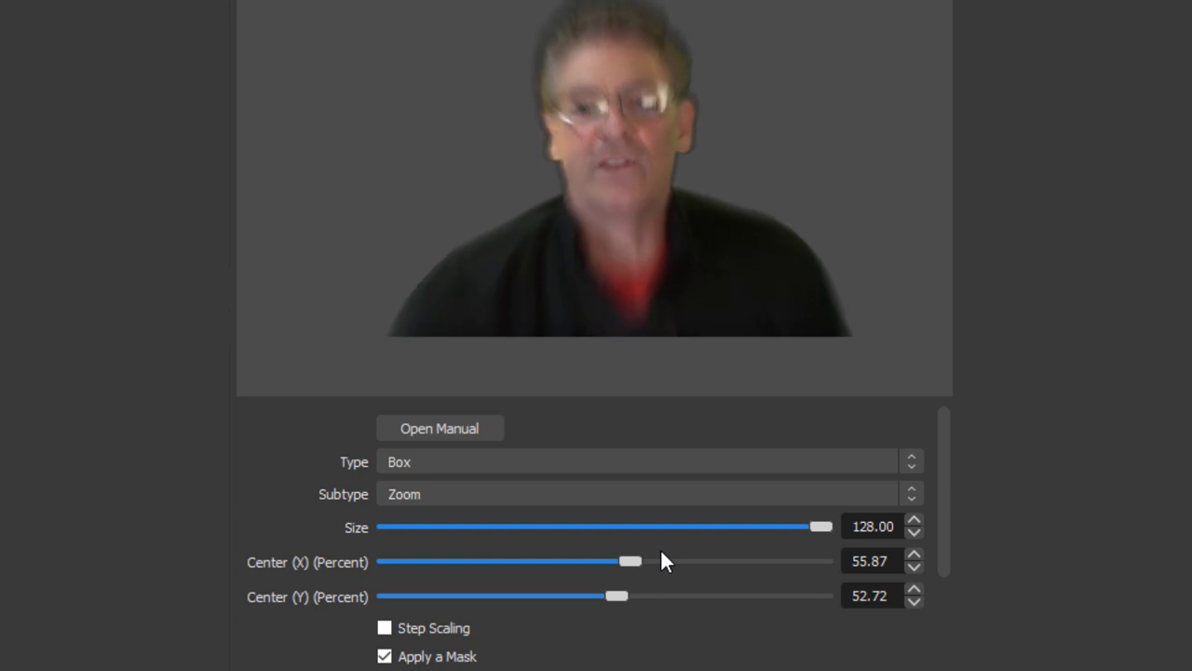
scroll(690, 634, down, 5)
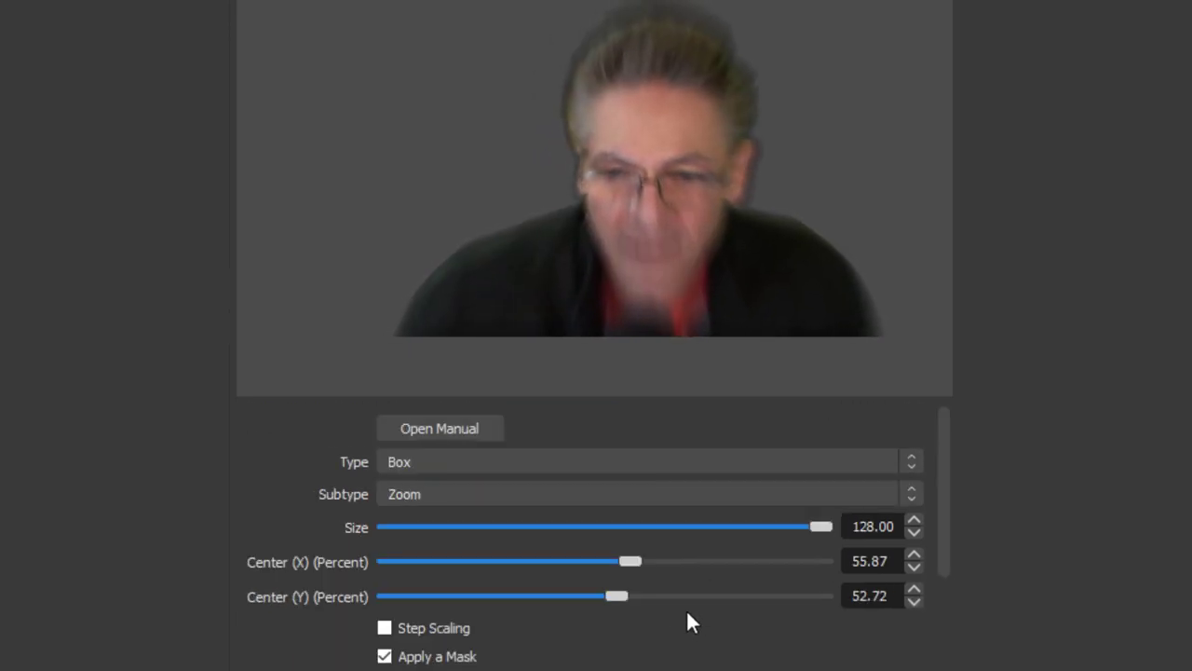